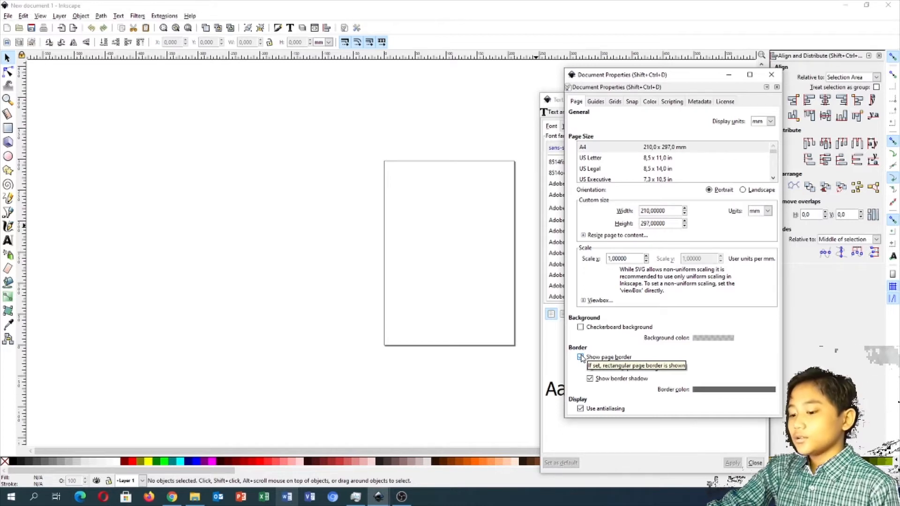
- Hide the page border and add the text "sandikrama" on the empty canvas
left_click(581, 357)
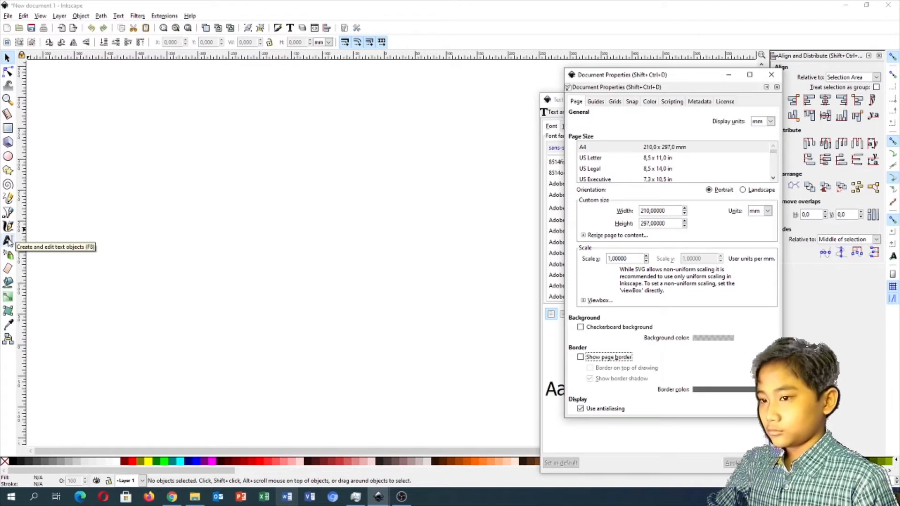
left_click(8, 241)
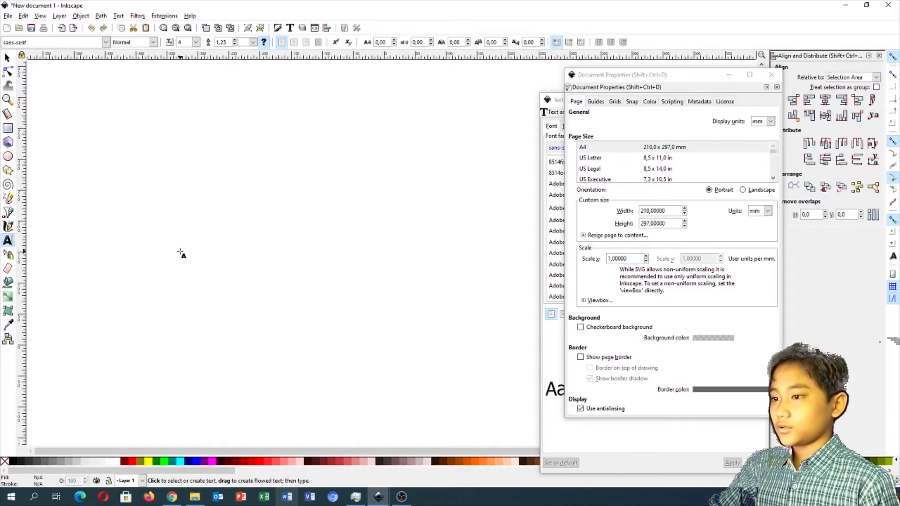
left_click(194, 252)
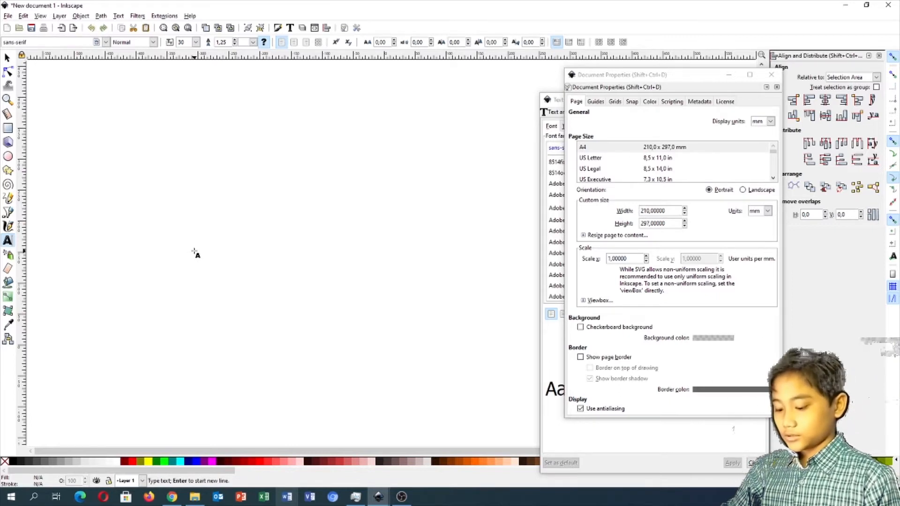
type("sa")
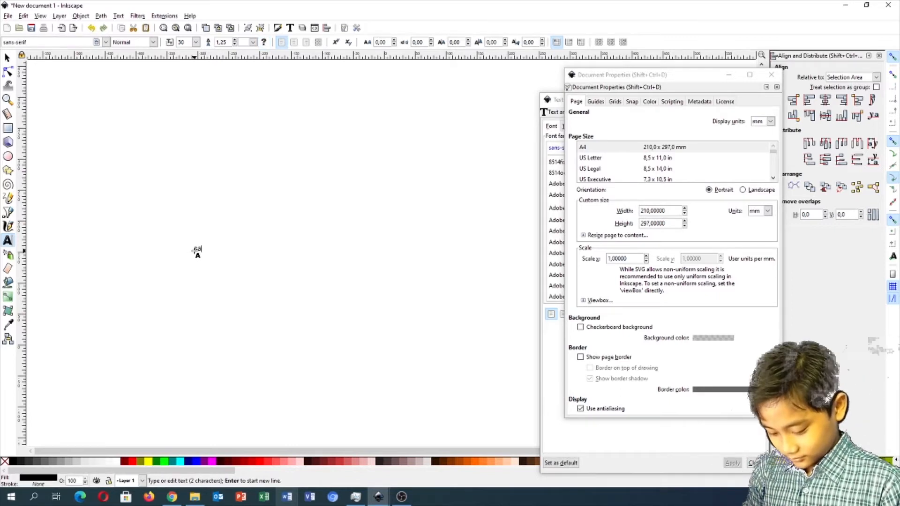
type("ndikrama")
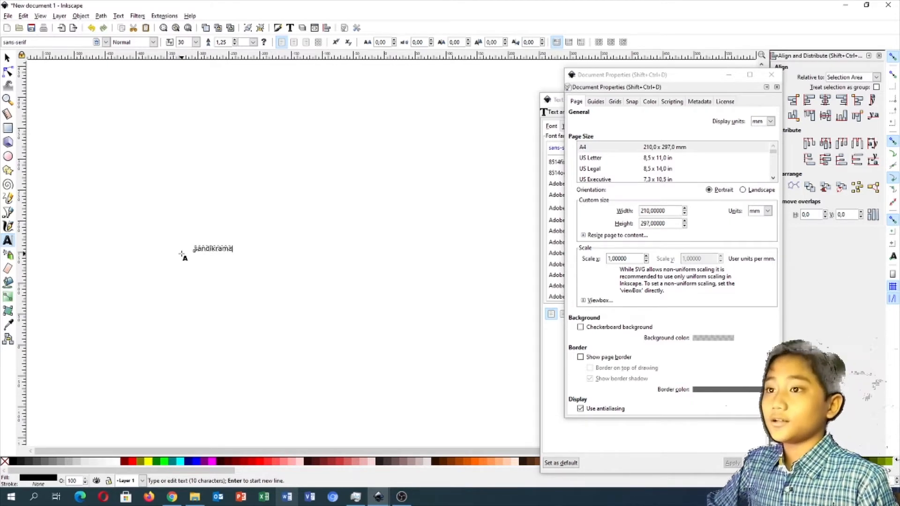
- Scale the "sandikrama" text up to about 217 mm wide and 45 mm high
left_click(13, 63)
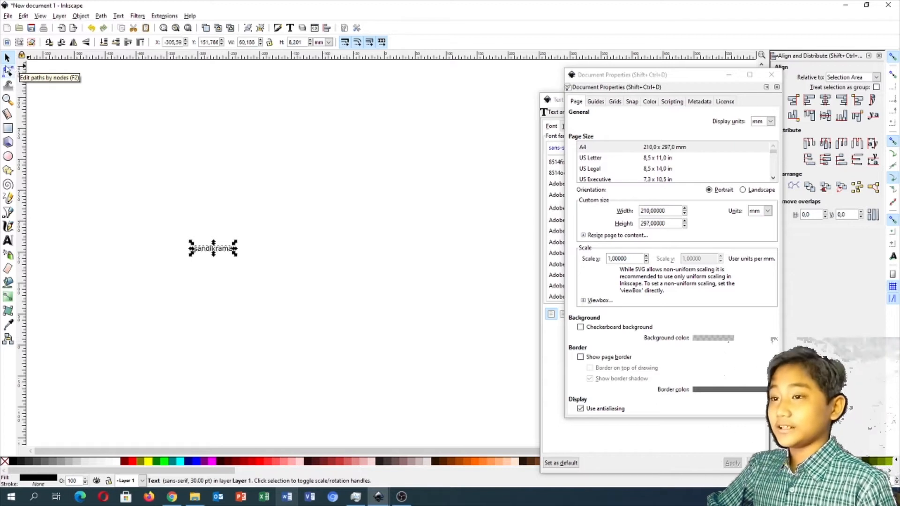
left_click(9, 61)
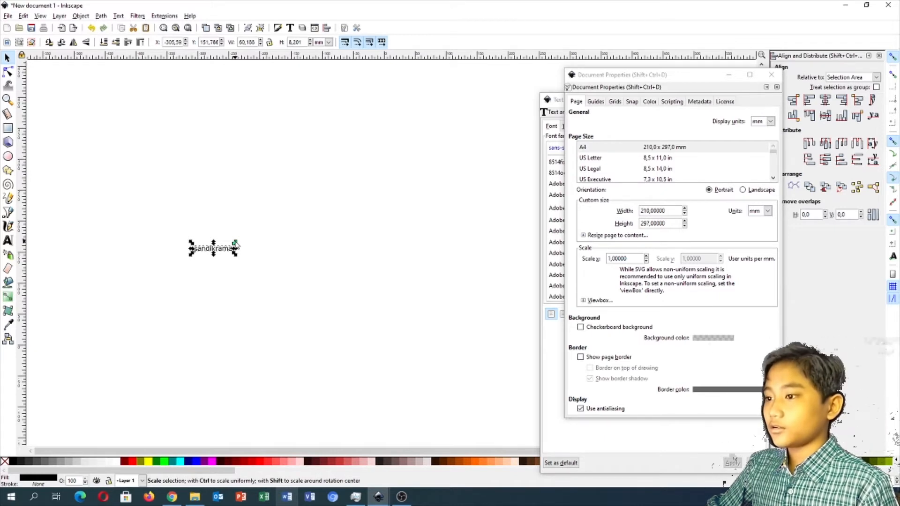
left_click_drag(236, 244, 332, 222)
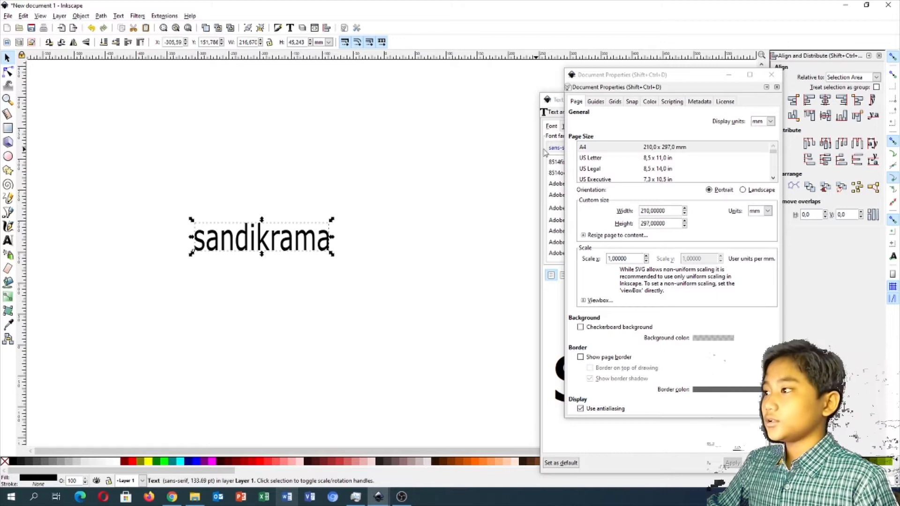
- Set the text's font family to Adobe Caslon Pro and apply it
left_click(556, 103)
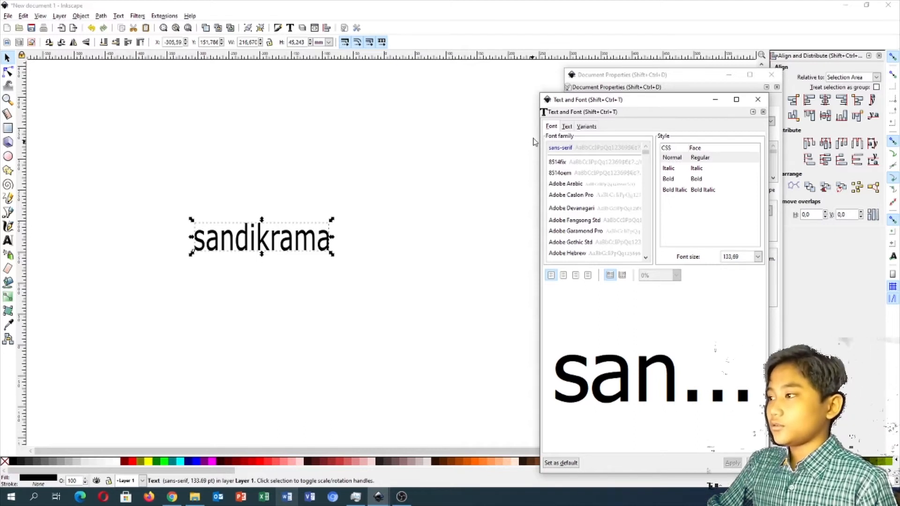
left_click(552, 127)
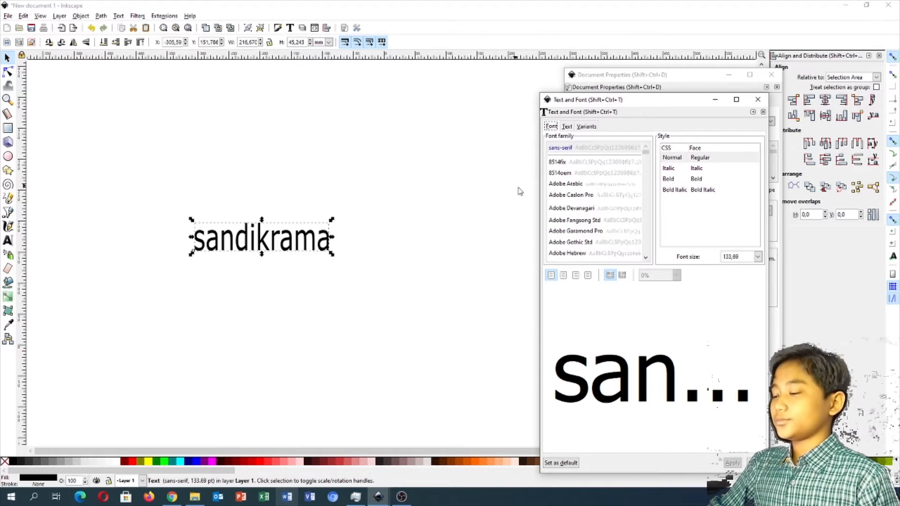
left_click(584, 198)
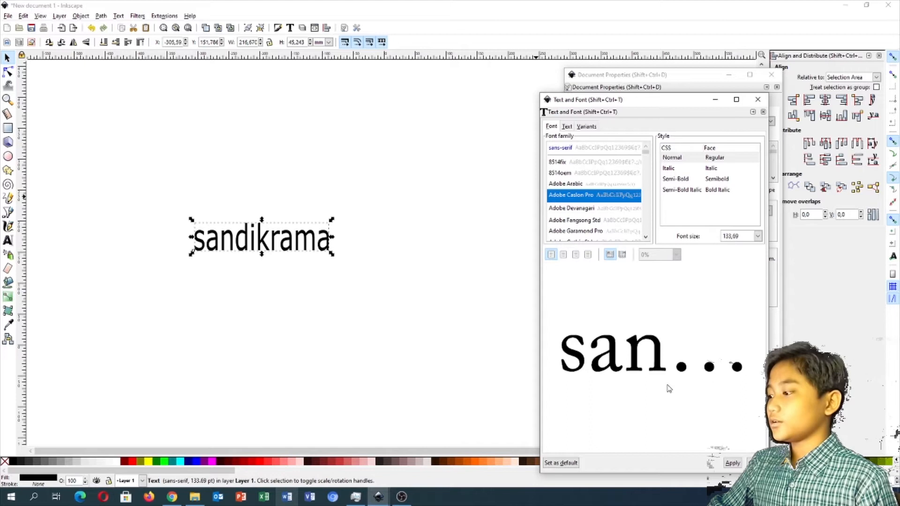
left_click(729, 463)
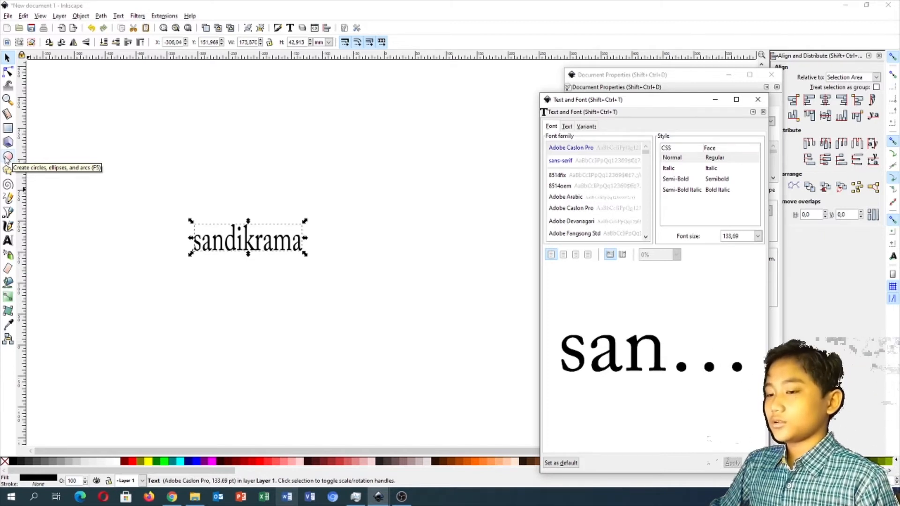
- Draw a circle about 102 mm across over the first letters of the text and lower it behind the text
left_click(8, 158)
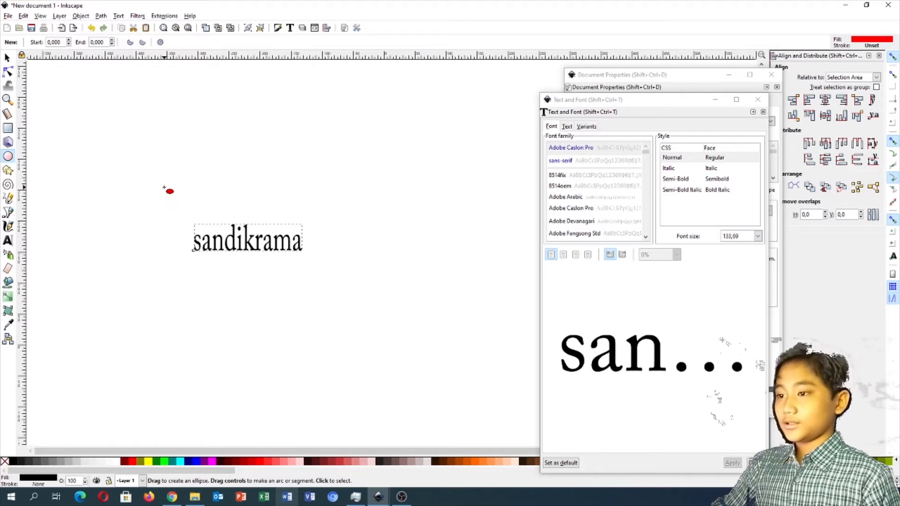
key("ctrl")
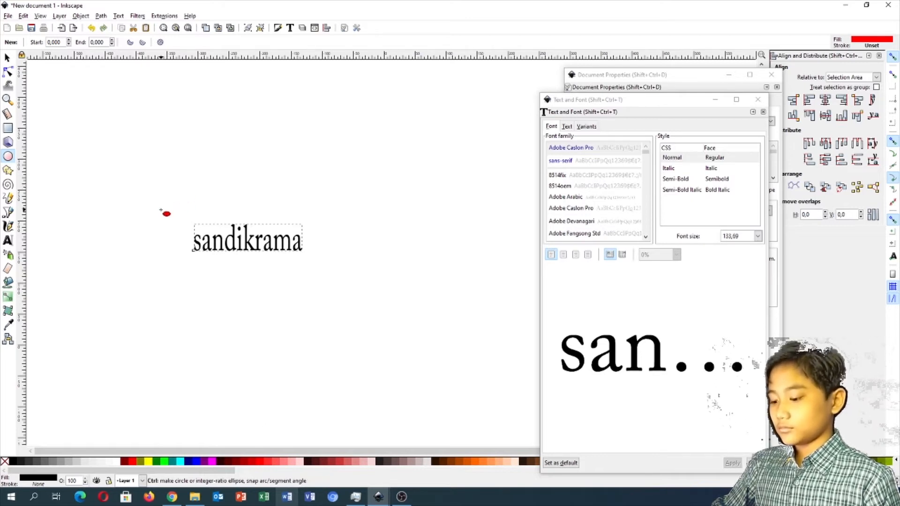
left_click_drag(160, 210, 239, 272)
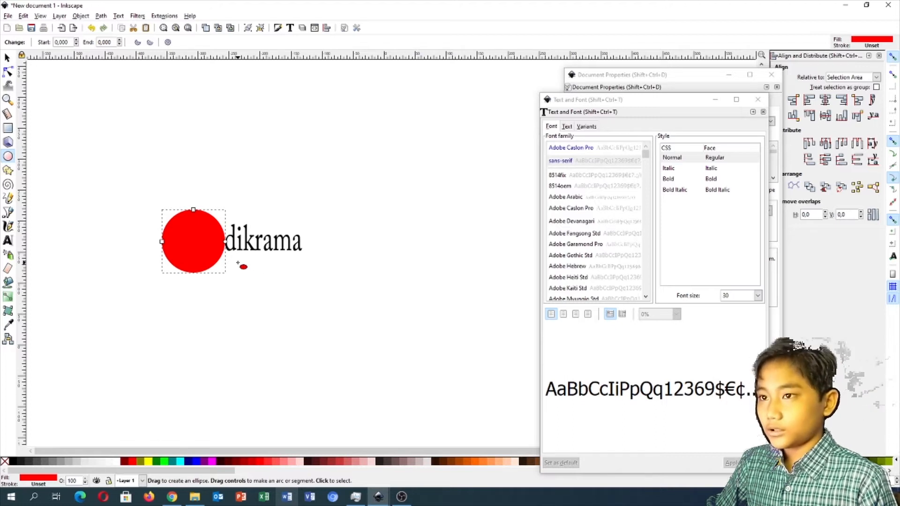
left_click(7, 59)
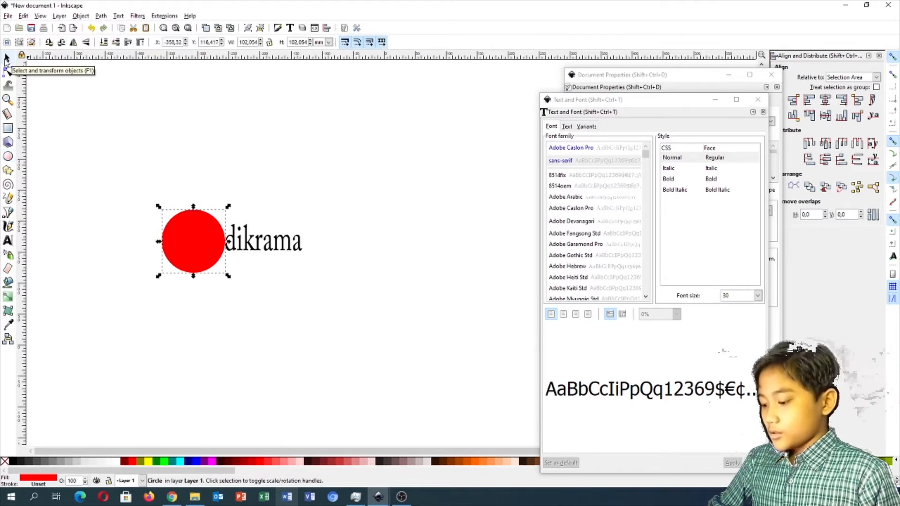
left_click(105, 46)
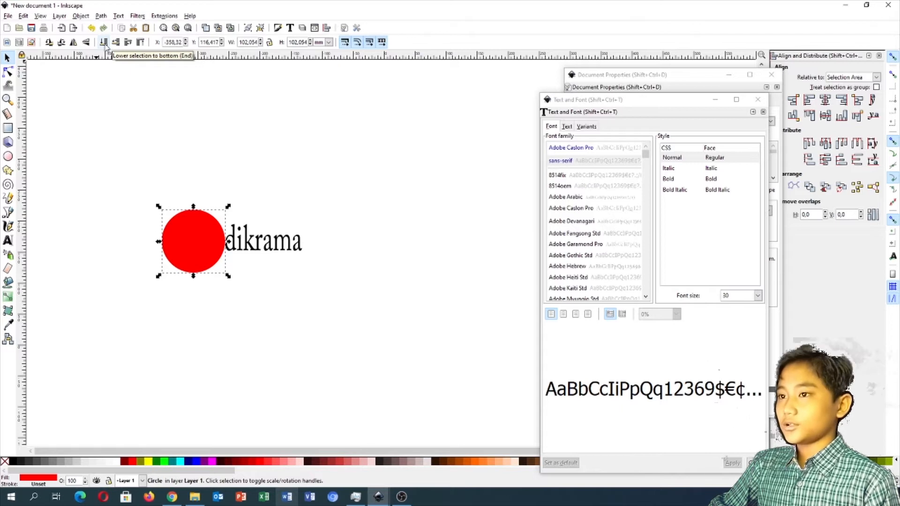
left_click(105, 46)
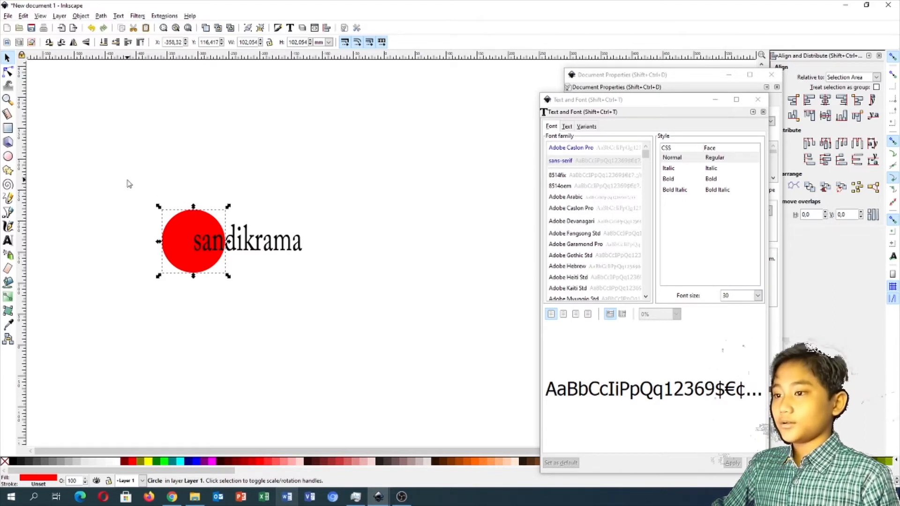
- Duplicate the circle together with the text and place the copy just below the original
left_click_drag(125, 184, 349, 318)
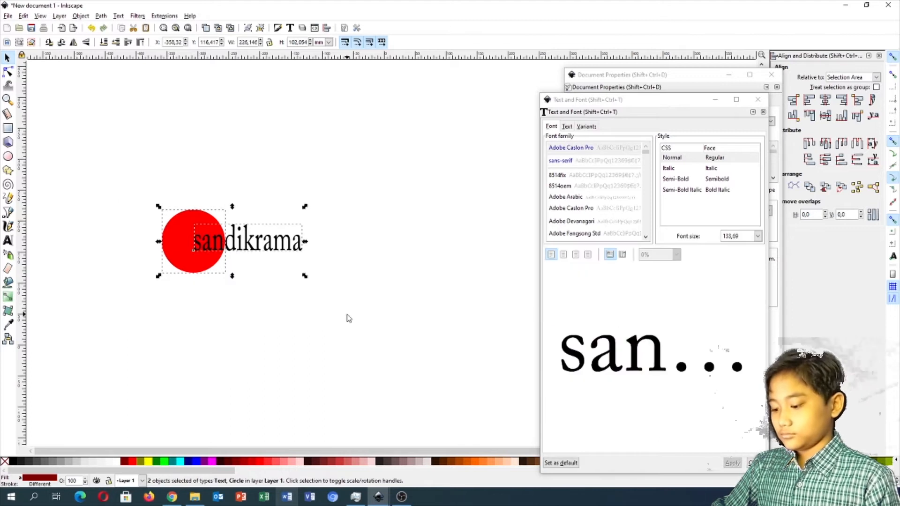
right_click(225, 250)
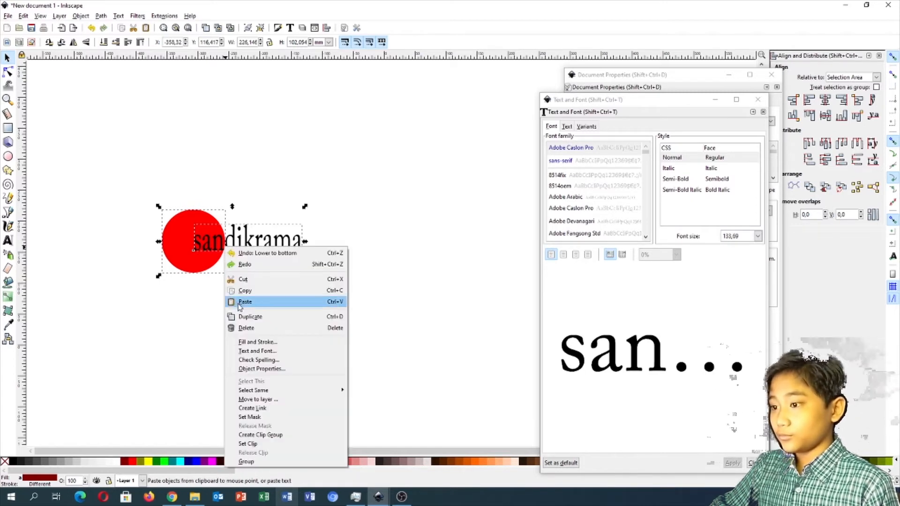
left_click(246, 317)
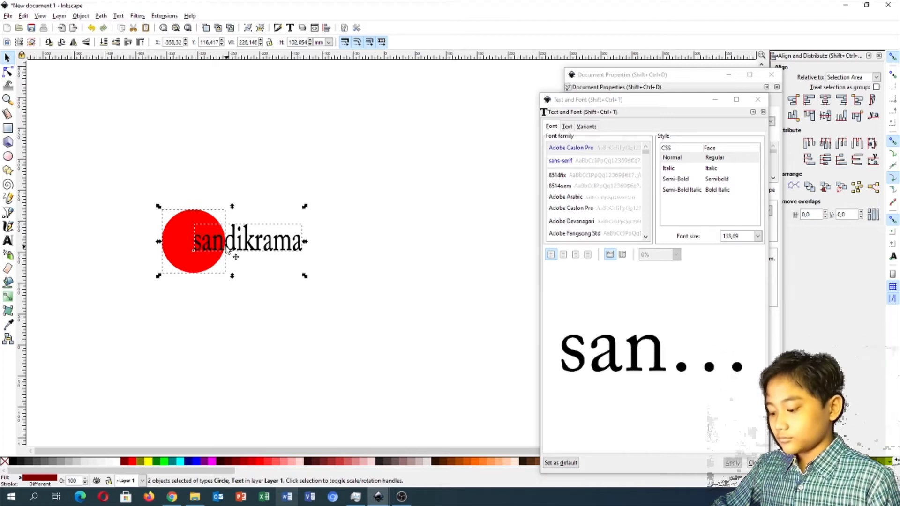
key("ctrl+d")
left_click_drag(232, 253, 237, 329)
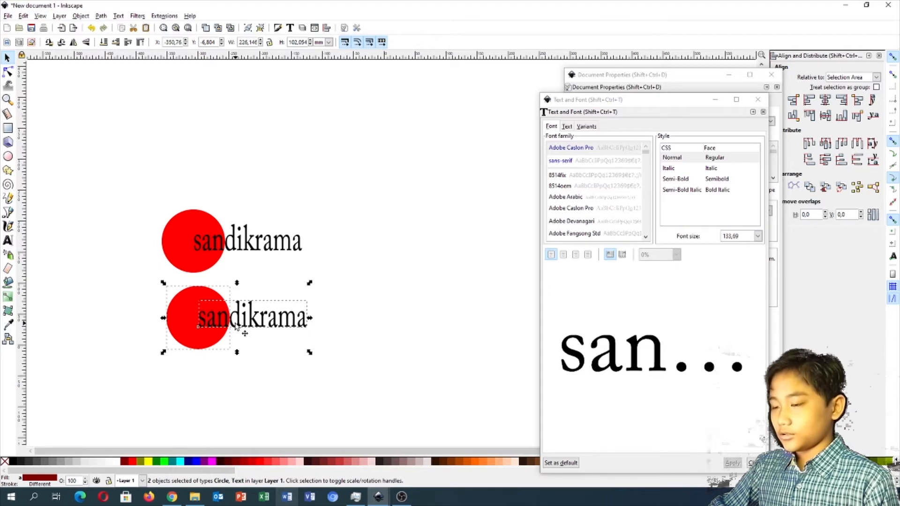
- Convert the upper "sandikrama" text to paths and combine its letters into a single path
left_click(253, 249)
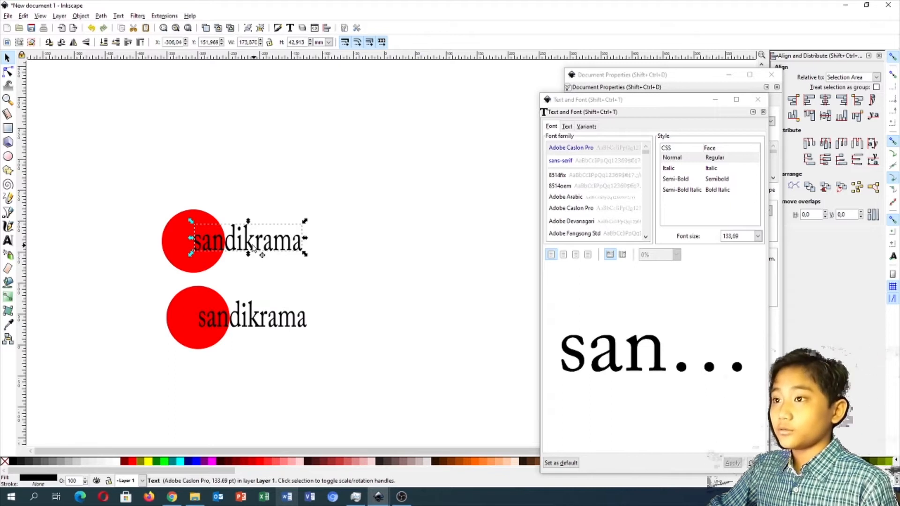
left_click(102, 16)
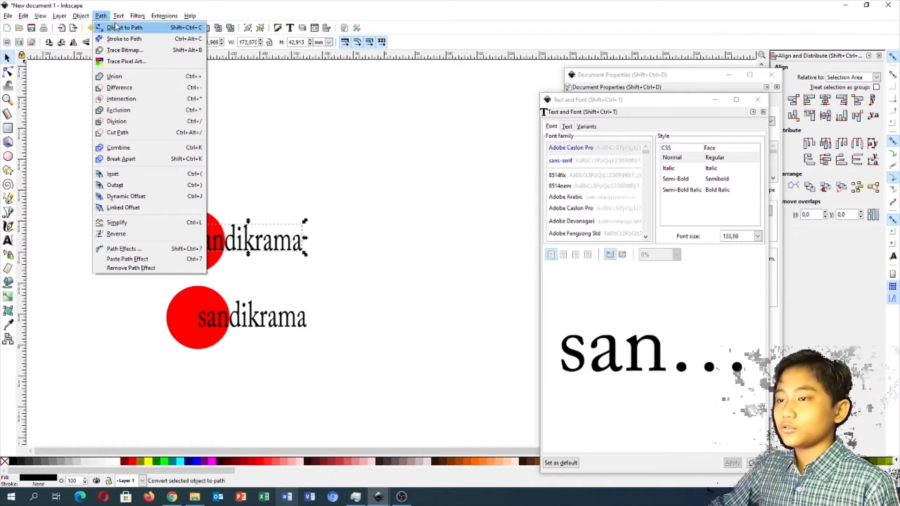
left_click(118, 29)
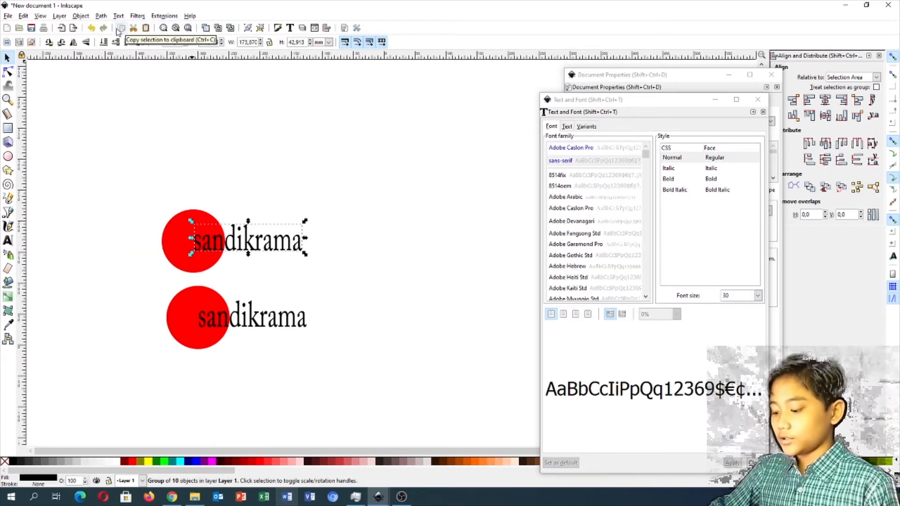
left_click(102, 17)
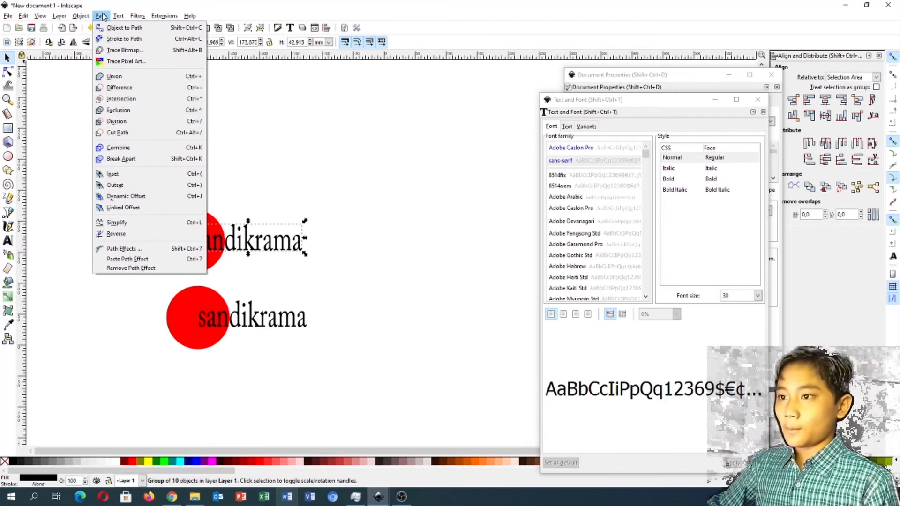
mouse_move(86, 17)
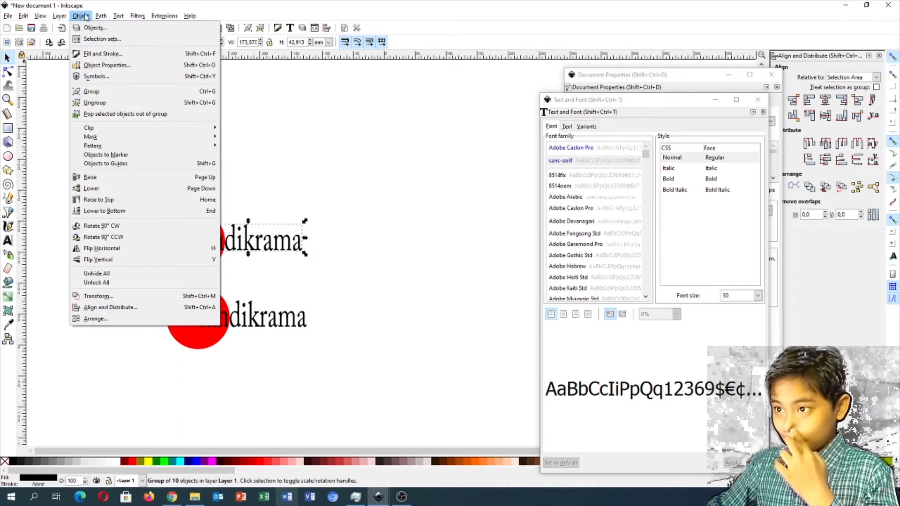
left_click(126, 149)
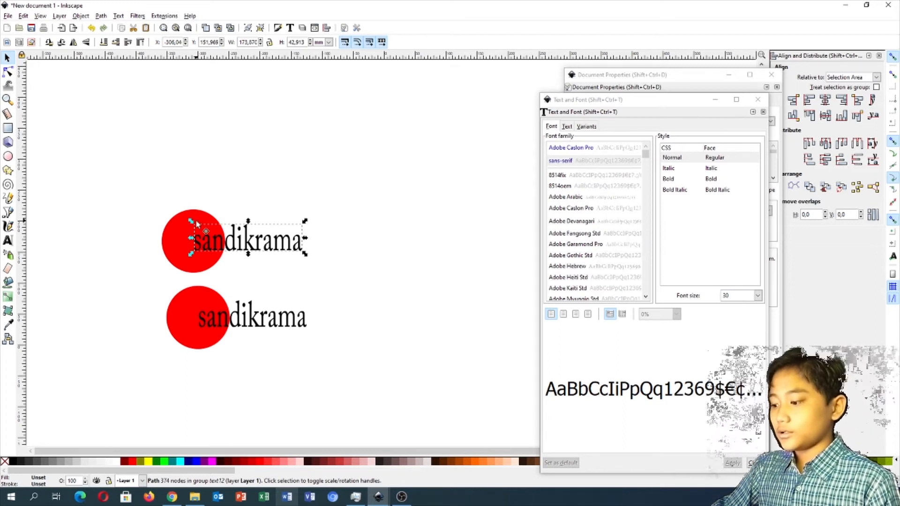
- Cut the upper text path out of the upper red circle with the Difference operation
left_click(178, 230, "shift")
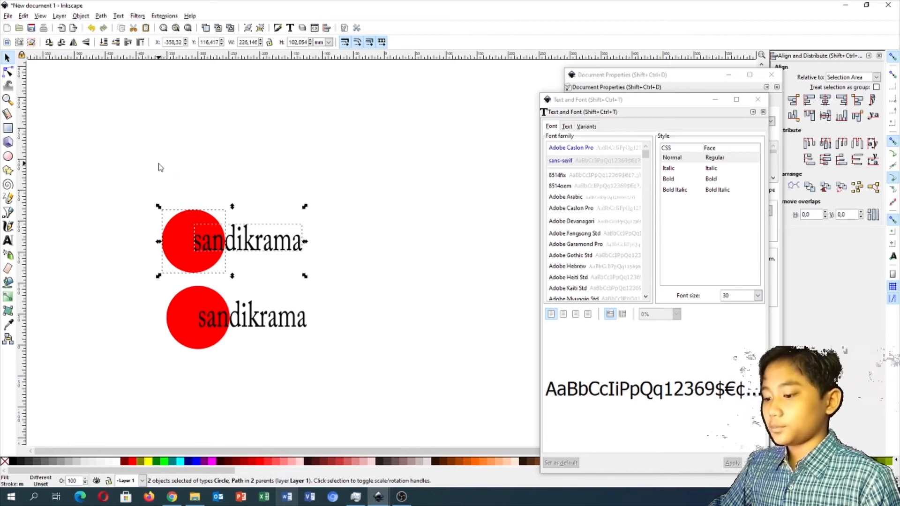
left_click(99, 17)
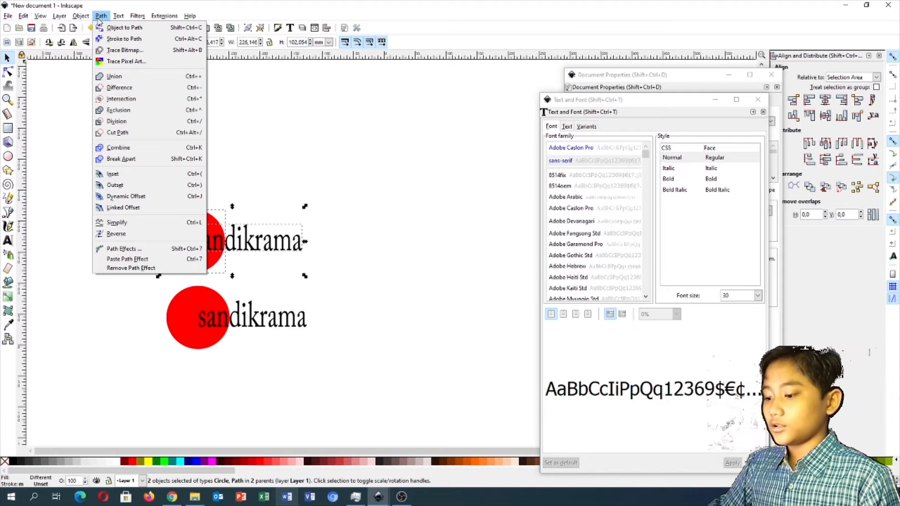
left_click(131, 89)
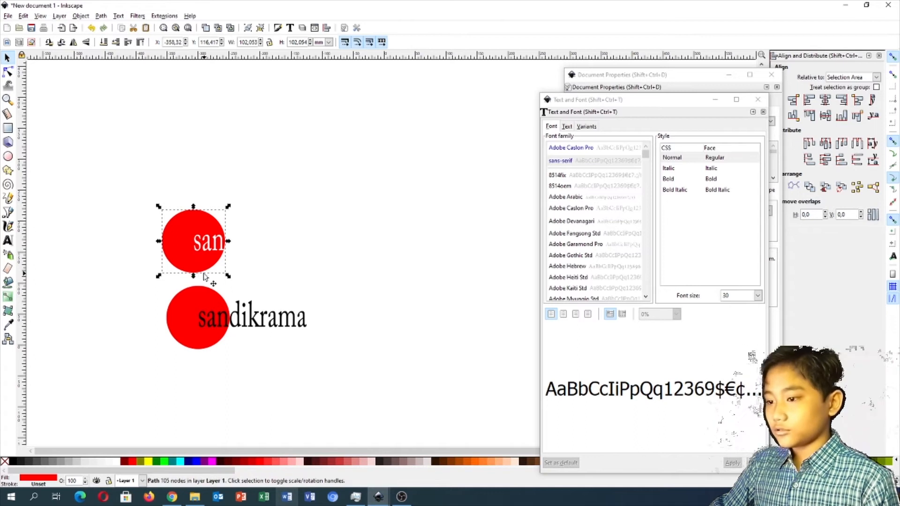
- Raise the lower red circle to the top, above its text, and convert the circle to a path
left_click(192, 297)
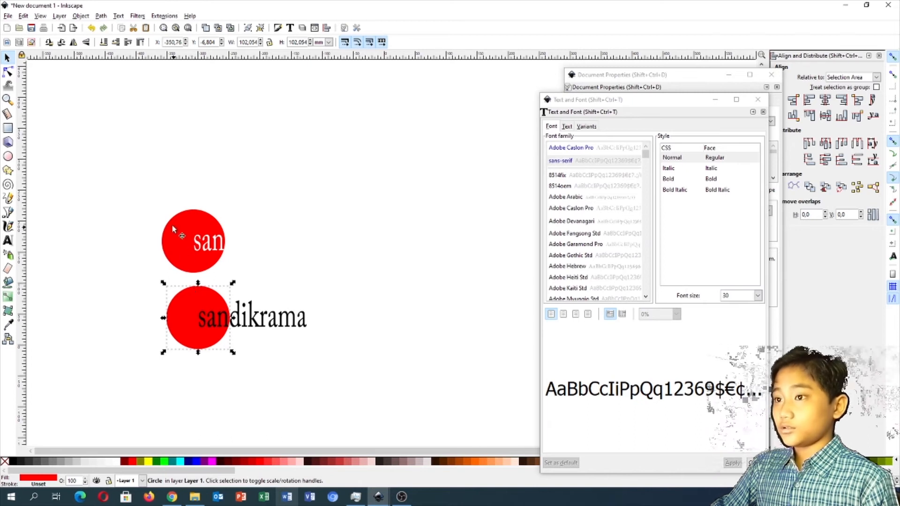
left_click(140, 43)
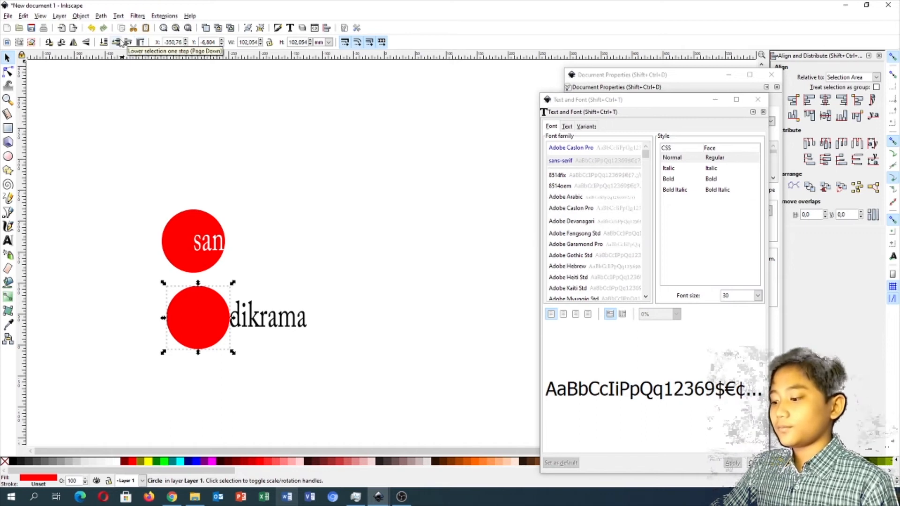
left_click(101, 16)
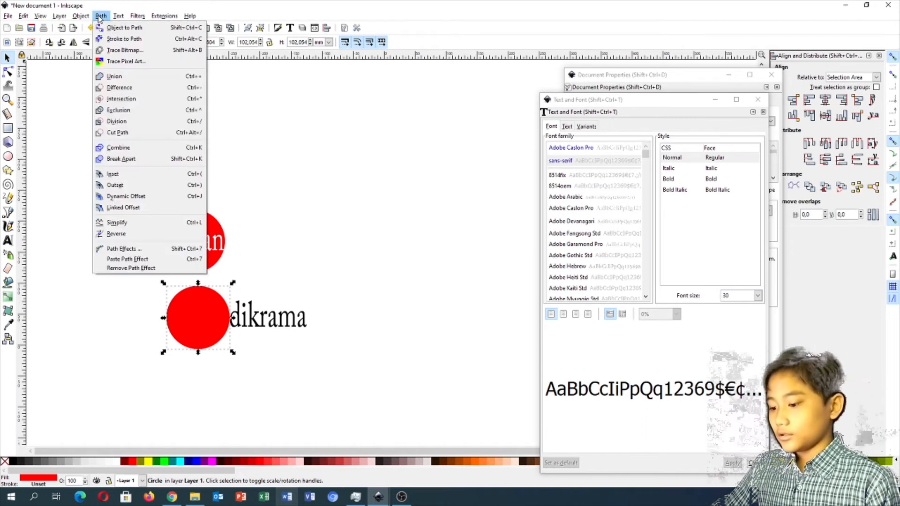
left_click(117, 31)
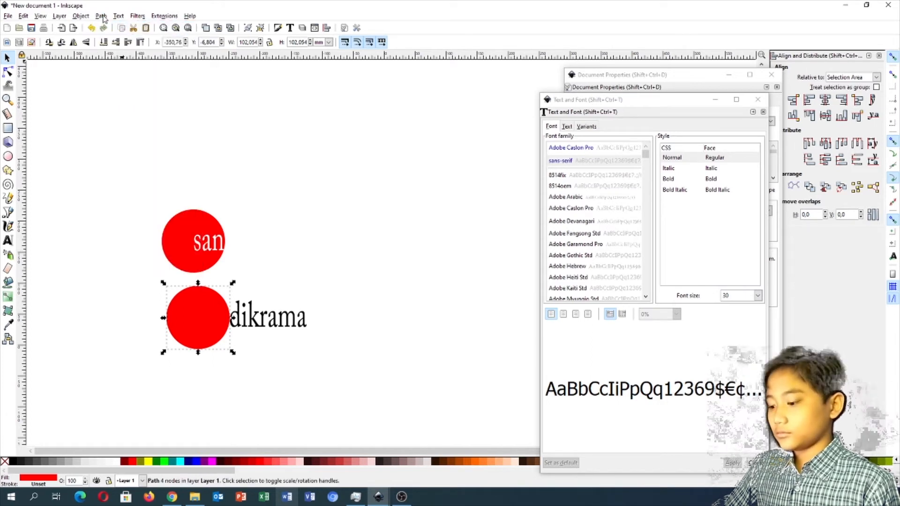
- Combine the lower red circle's path, add the lower "sandikrama" text to the selection and cut the circle out of it with Difference
left_click(103, 17)
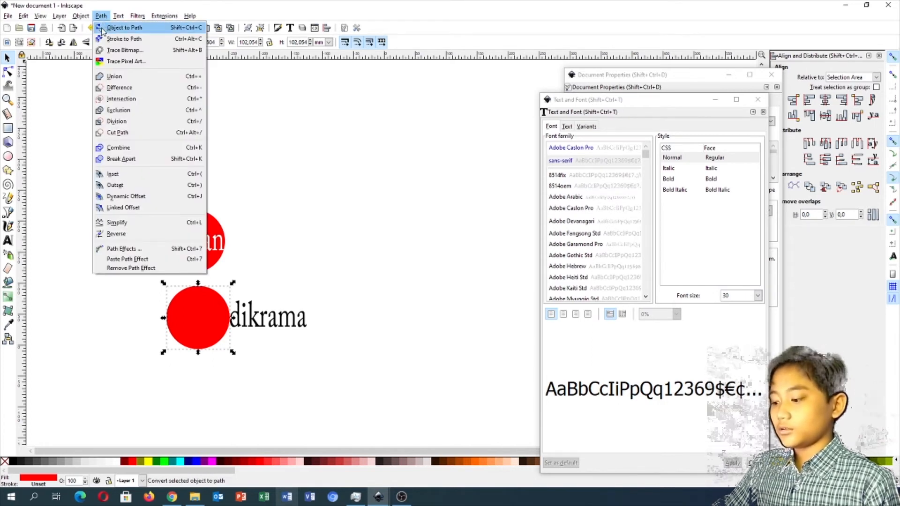
left_click(130, 147)
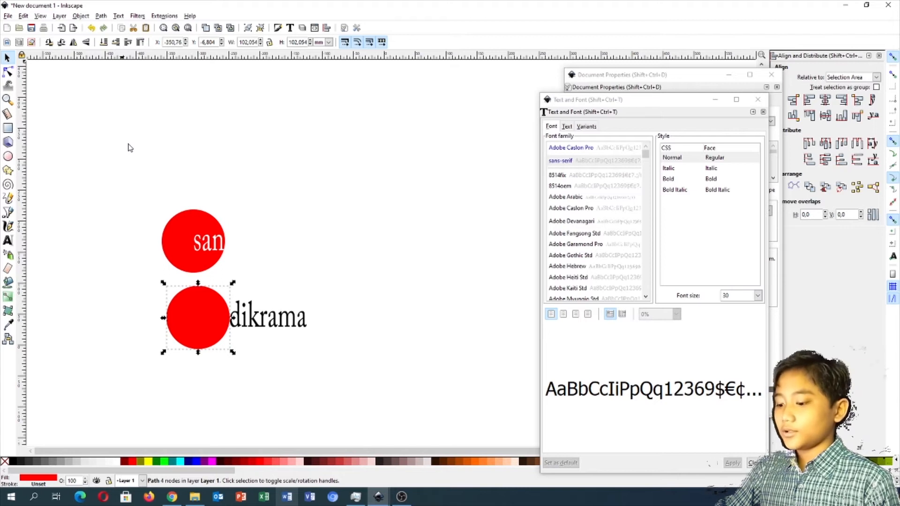
key("shift")
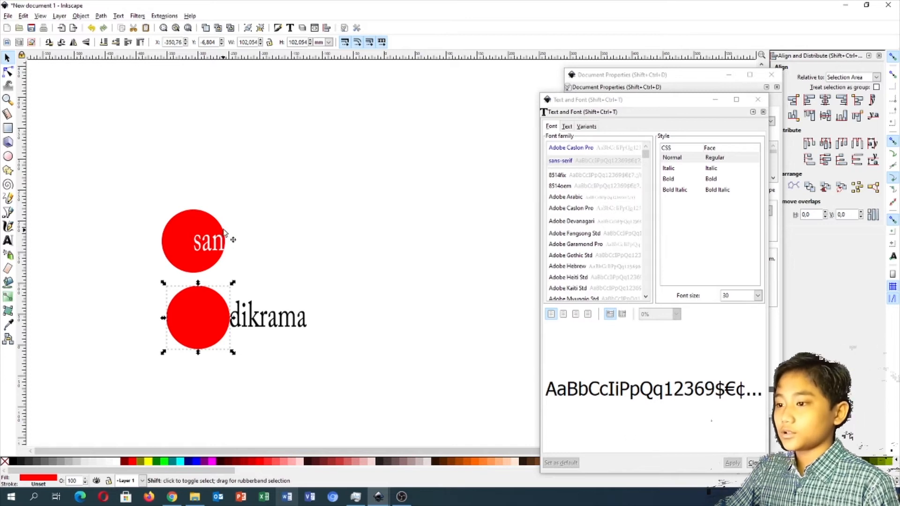
left_click(260, 329, "shift")
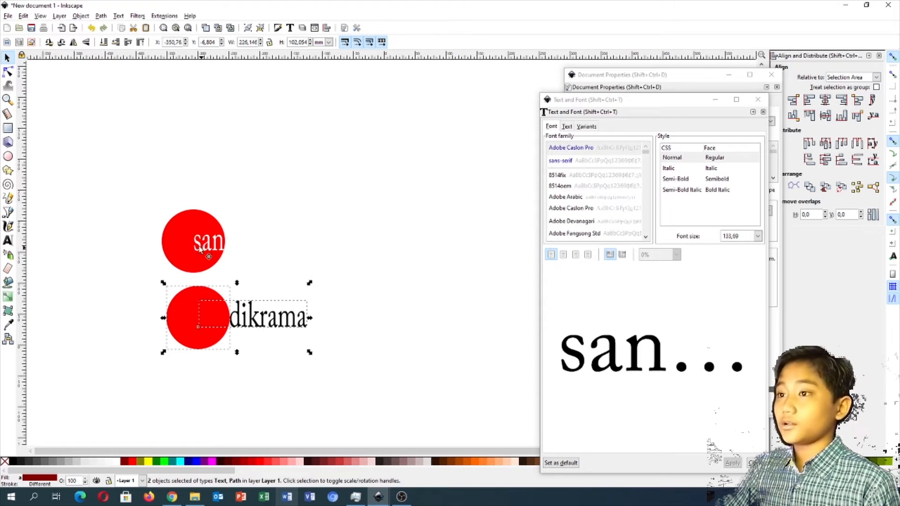
left_click(101, 17)
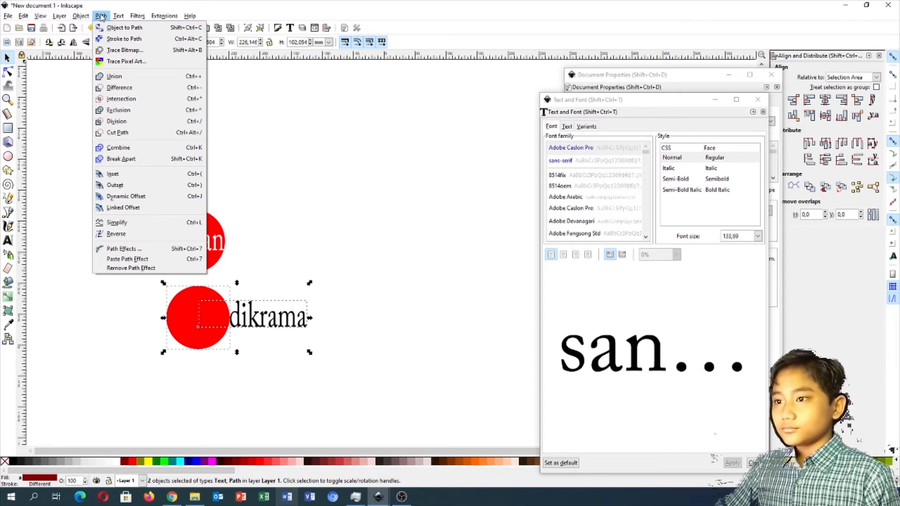
left_click(107, 88)
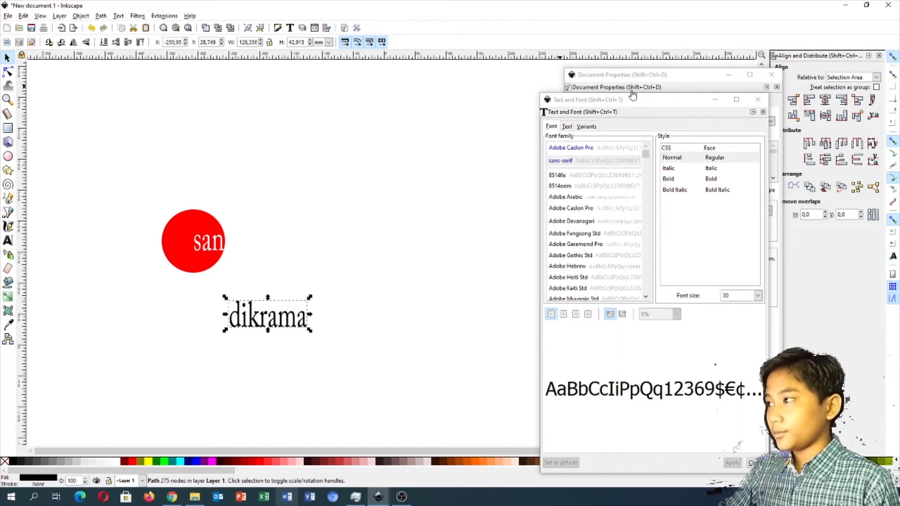
- Move the floating dialogs clear of the alignment options and center the cut-out circle and the "dikrama" letters on the horizontal axis
left_click(674, 77)
left_click_drag(674, 77, 598, 77)
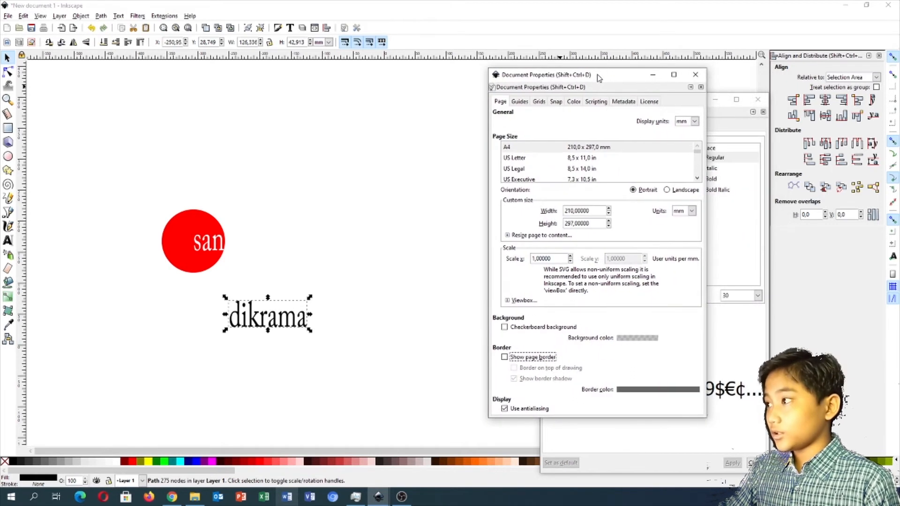
left_click(716, 114)
left_click_drag(662, 110, 616, 94)
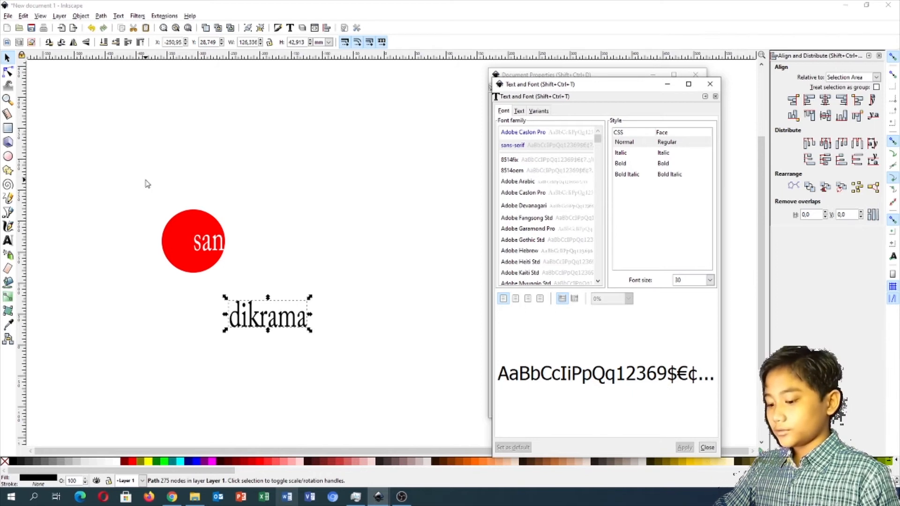
left_click_drag(145, 180, 361, 347)
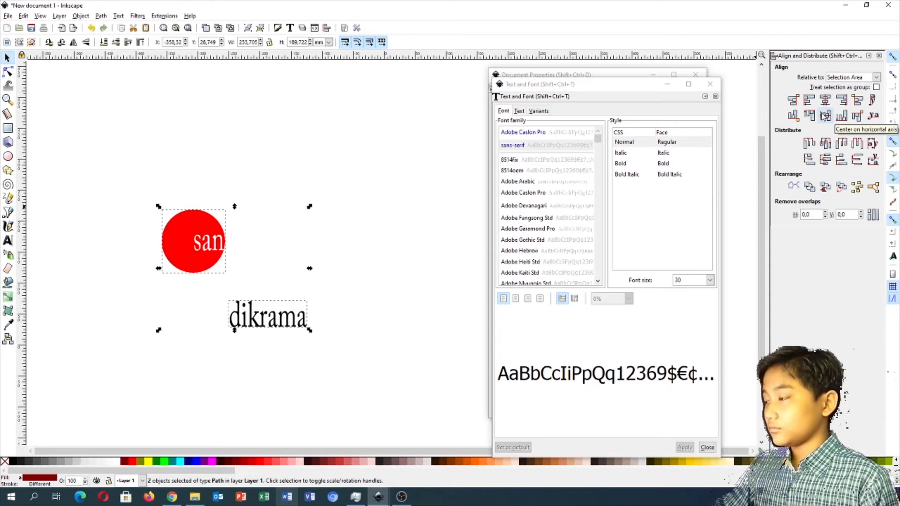
left_click(824, 115)
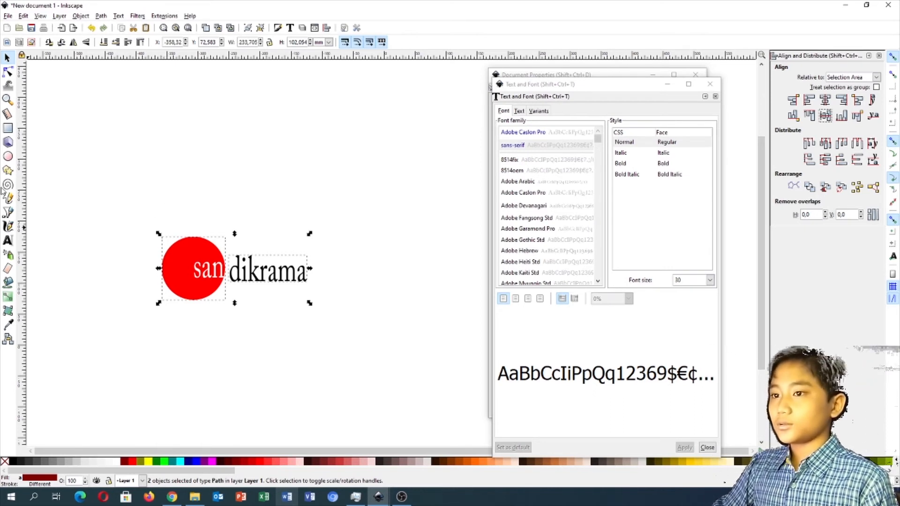
- Draw a rectangle about 328 by 156 mm around the whole logo and lower it to the bottom, behind the circle and letters
left_click(7, 129)
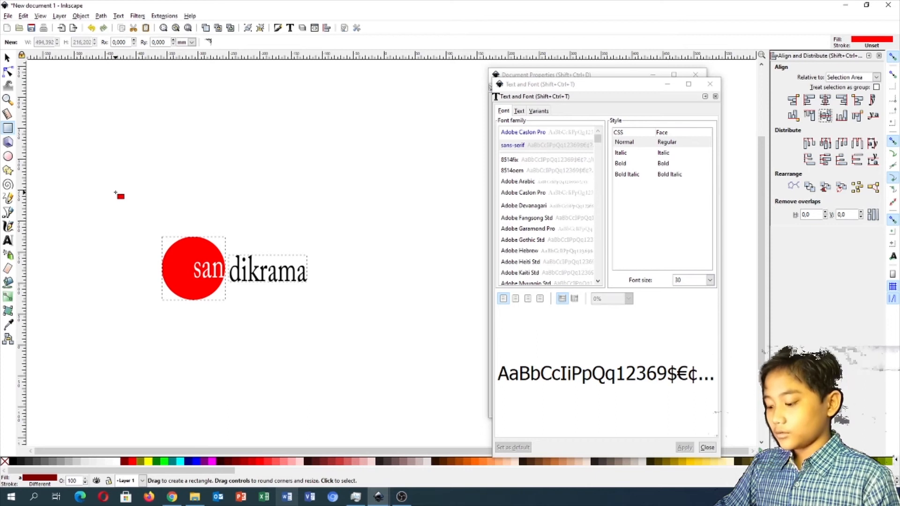
left_click_drag(133, 209, 219, 298)
left_click_drag(269, 318, 336, 306)
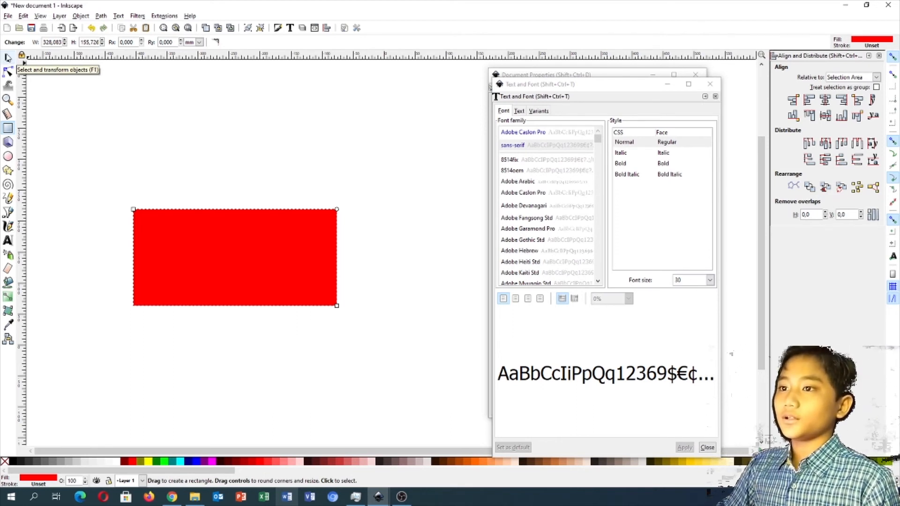
left_click(7, 58)
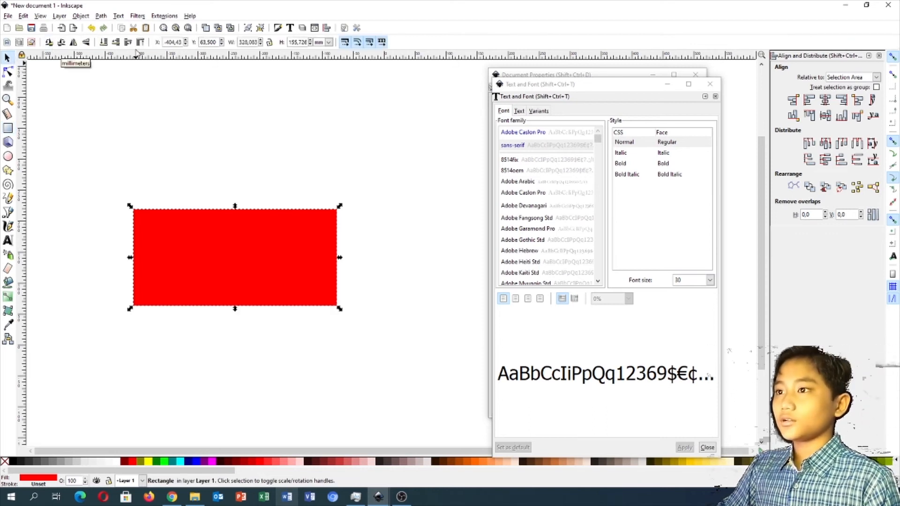
left_click(104, 45)
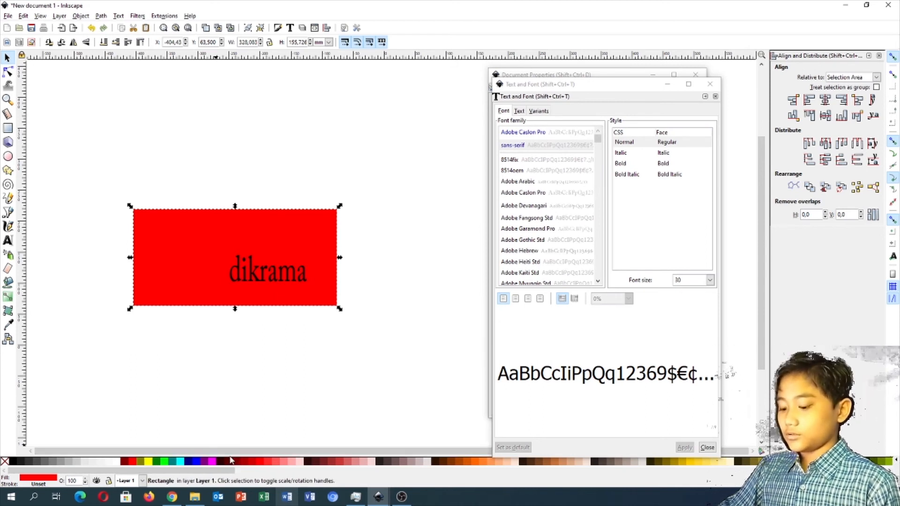
- Fill the background rectangle with blue and round its corners slightly
left_click(199, 463)
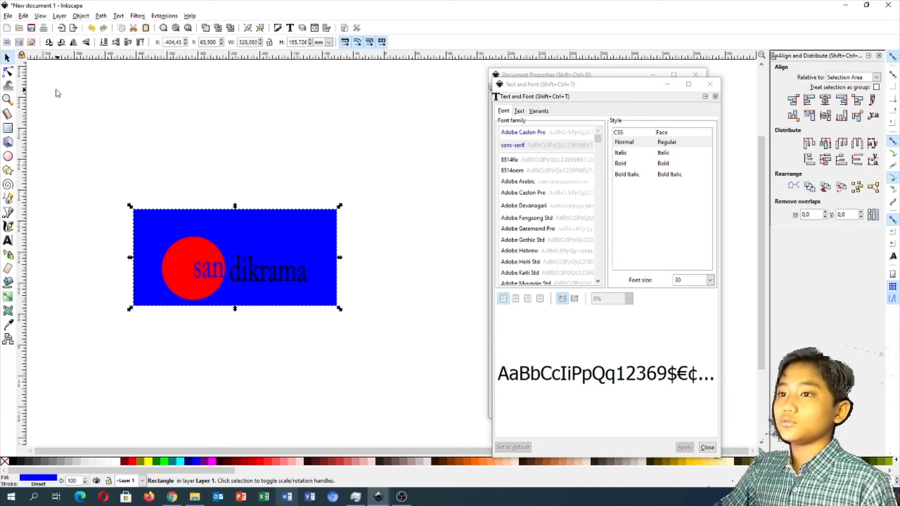
left_click(8, 74)
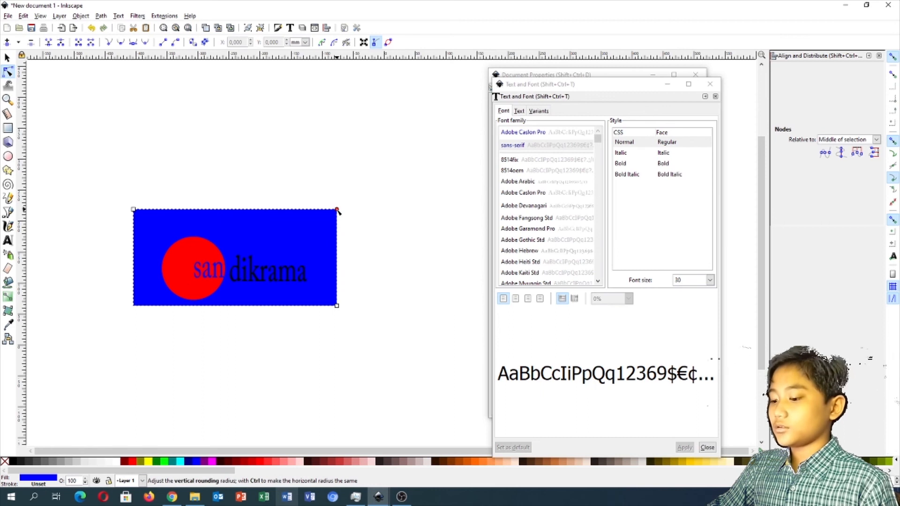
left_click_drag(338, 211, 338, 223)
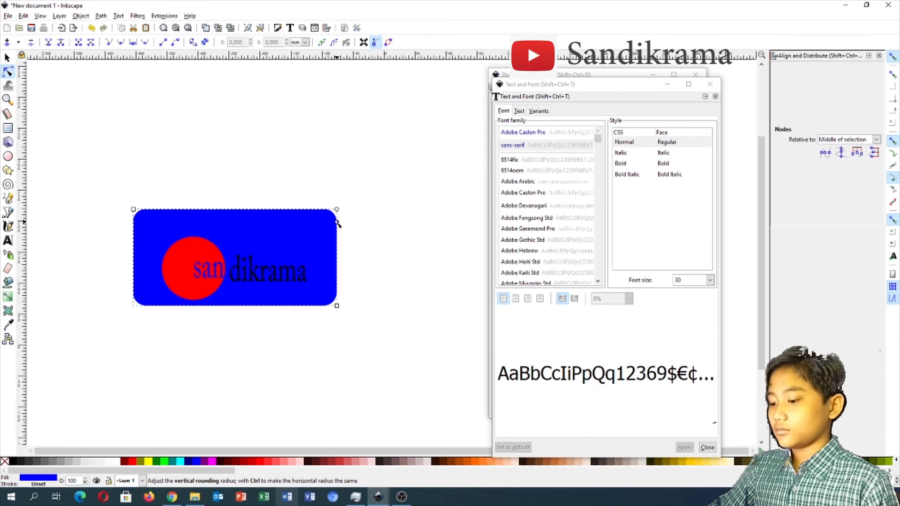